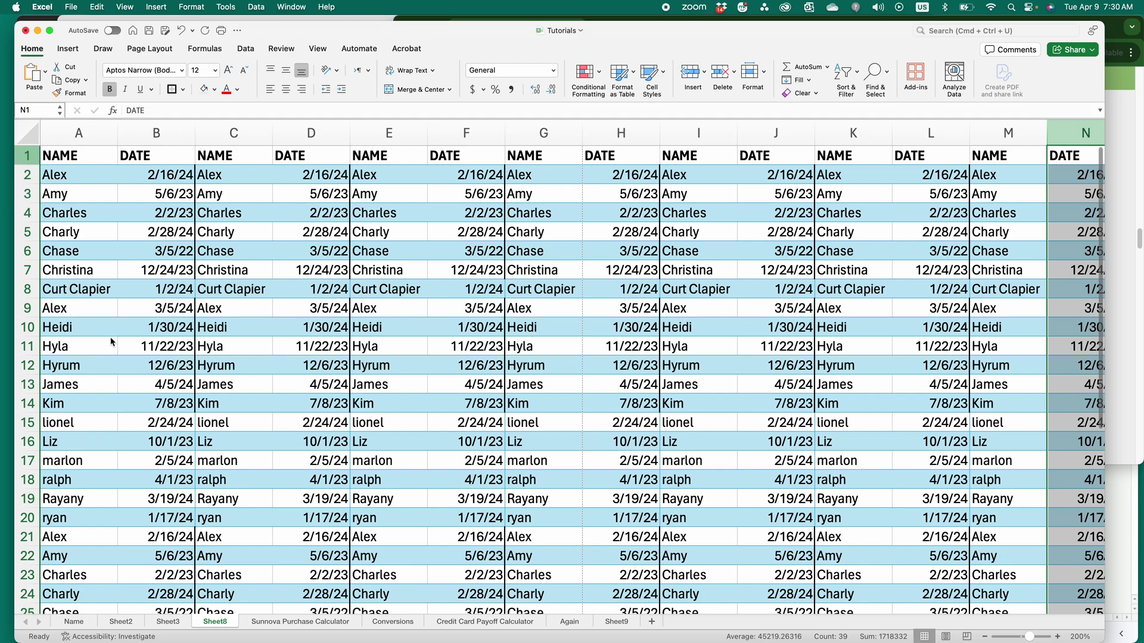
Scroll down and across the NAME/DATE data to review the sheet before freezing
scroll(110, 339, "down", 1)
scroll(110, 339, "up", 1)
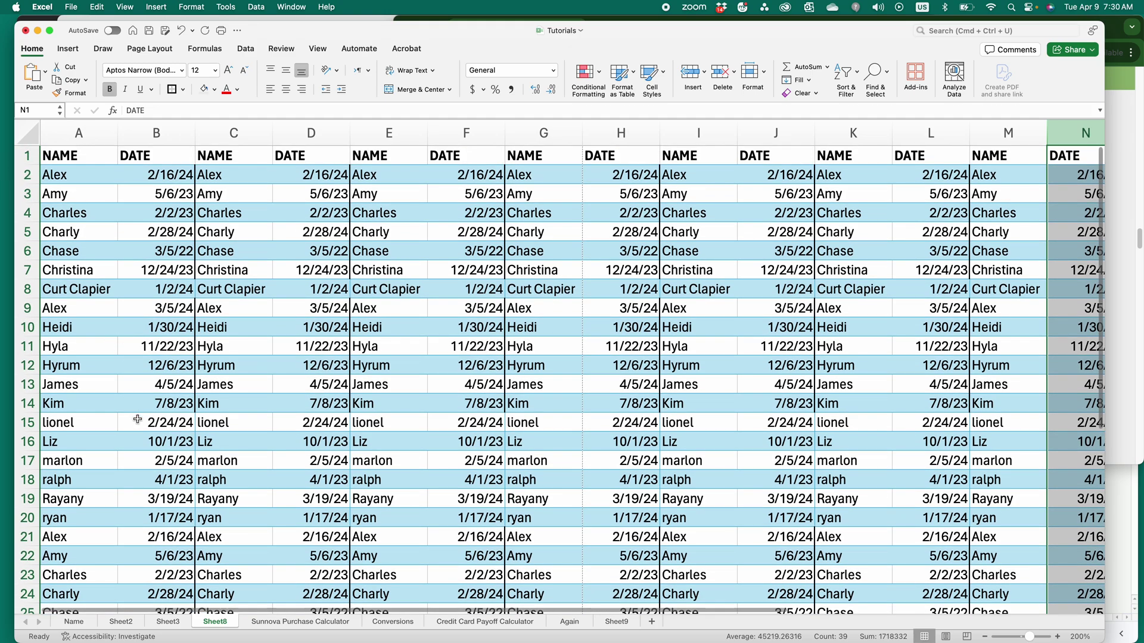
scroll(139, 423, "down", 1)
scroll(139, 423, "down", 2)
scroll(139, 423, "down", 5)
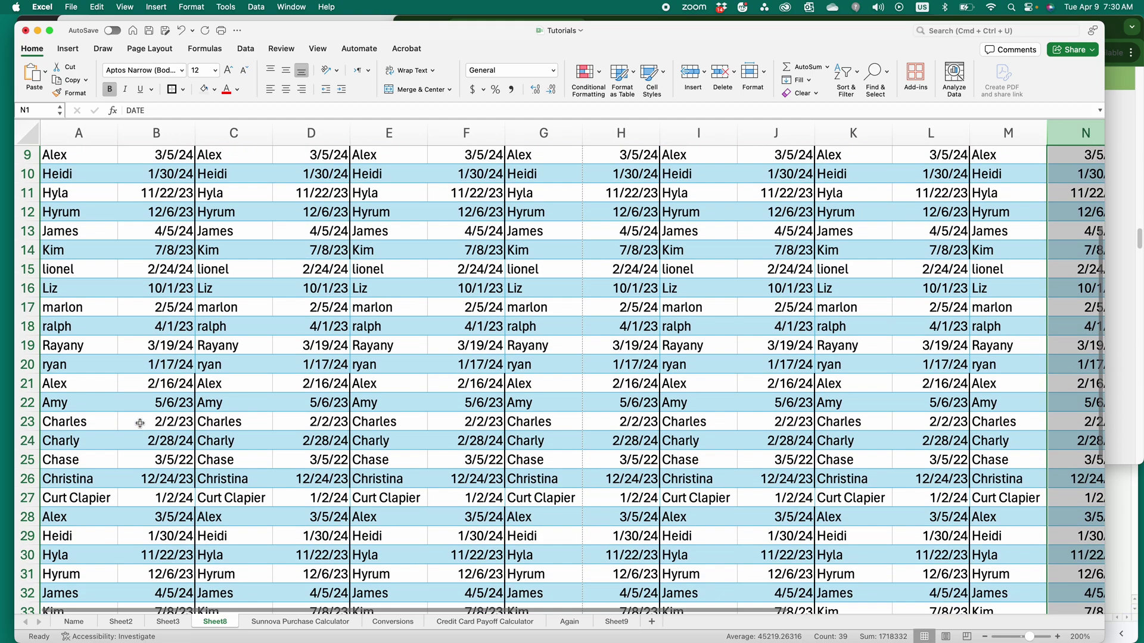
scroll(171, 322, "down", 2)
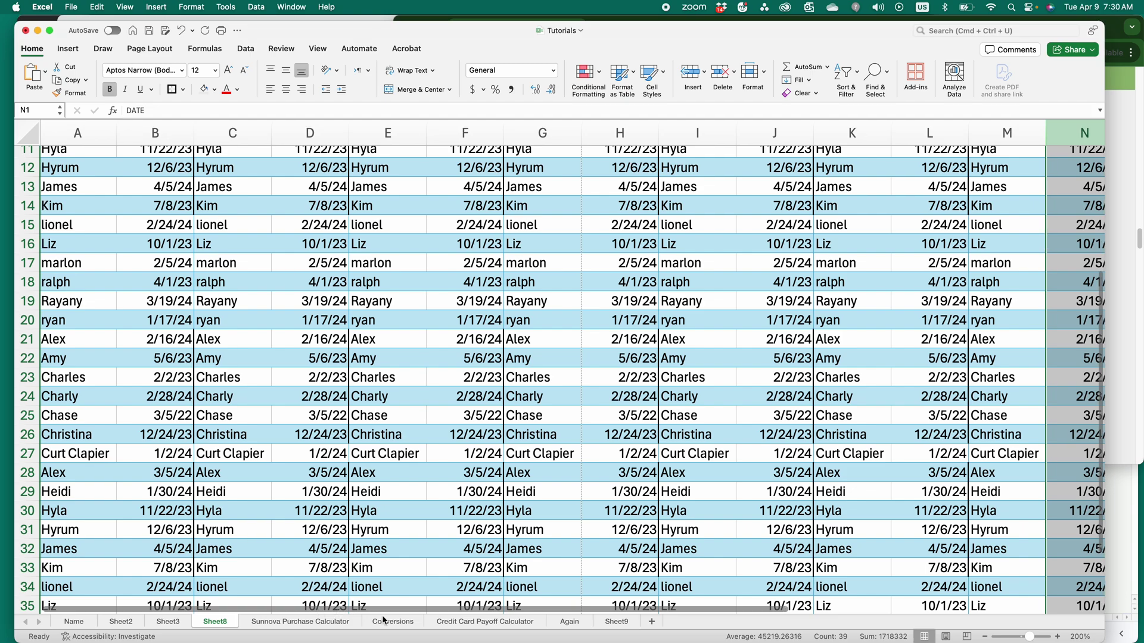
left_click_drag(345, 611, 633, 625)
scroll(633, 625, "right", 2)
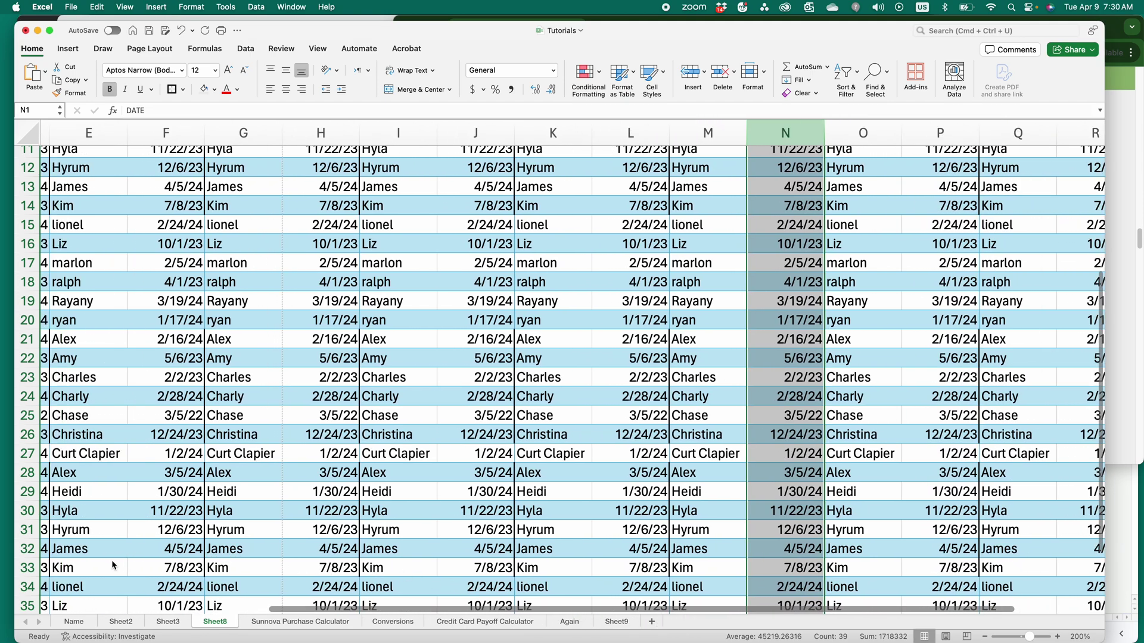
scroll(10, 185, "left", 10)
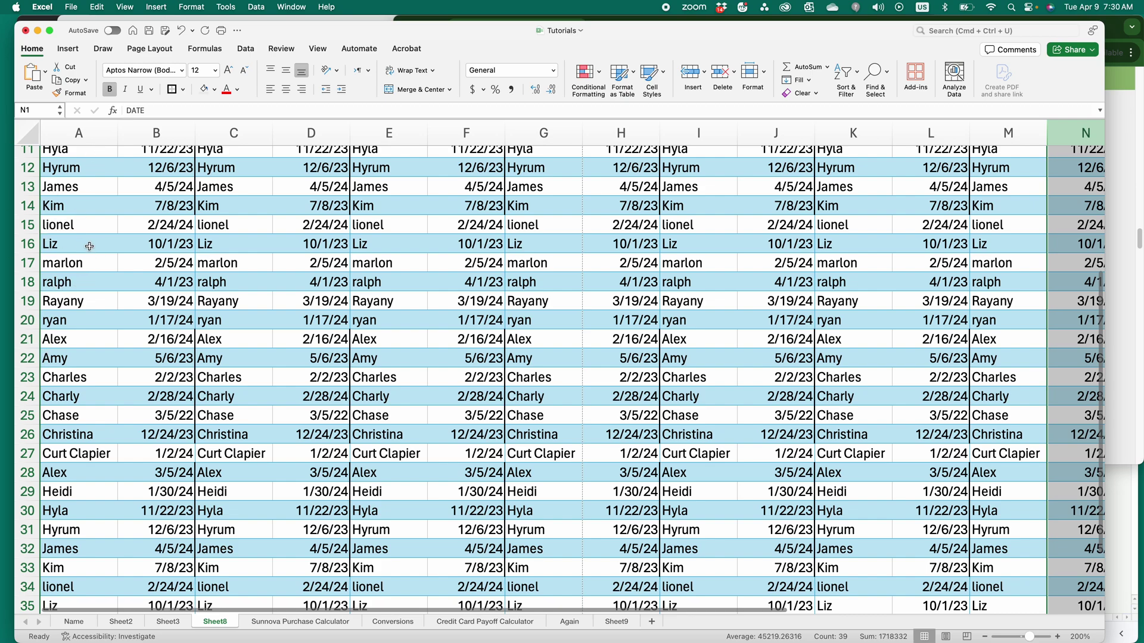
scroll(87, 245, "up", 10)
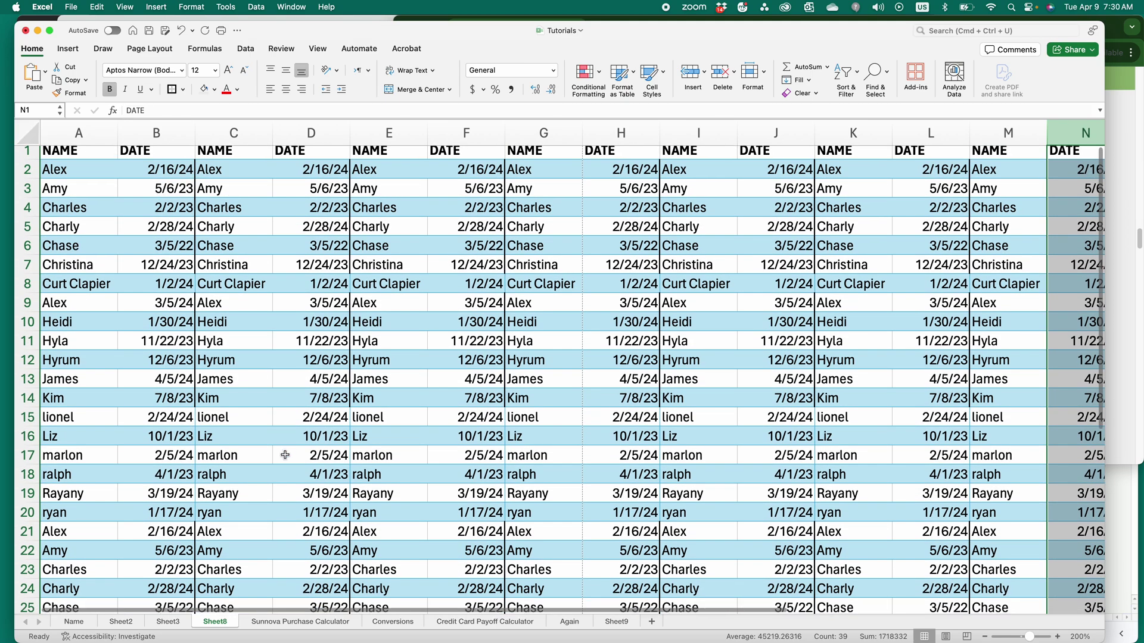
scroll(285, 455, "up", 1)
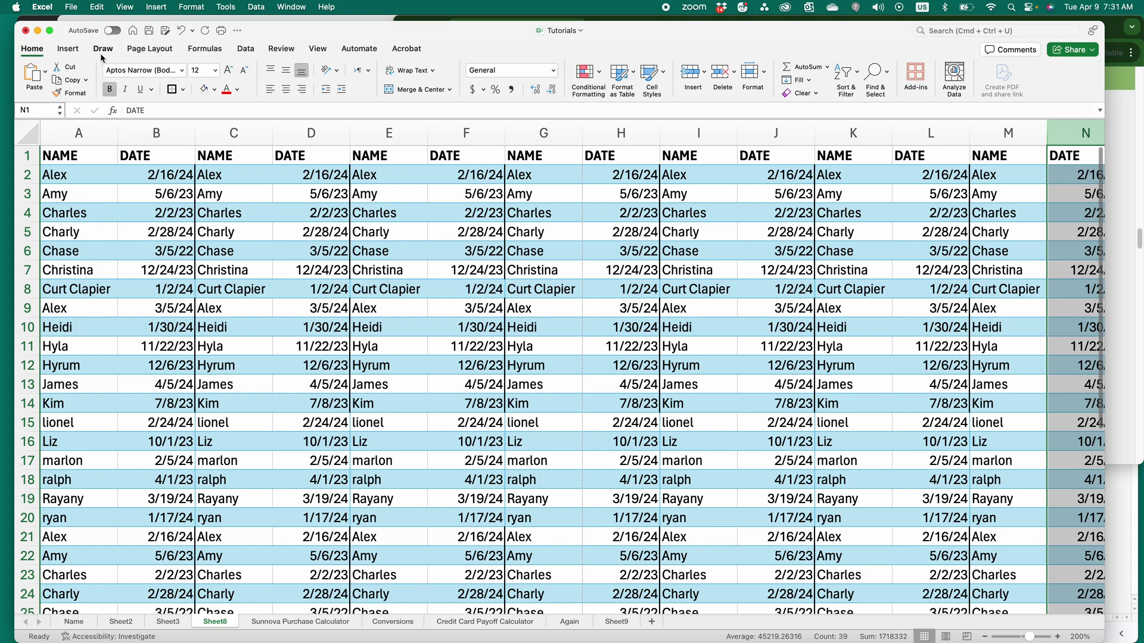
Freeze the top row from the View tab so the NAME/DATE header stays fixed
left_click(322, 52)
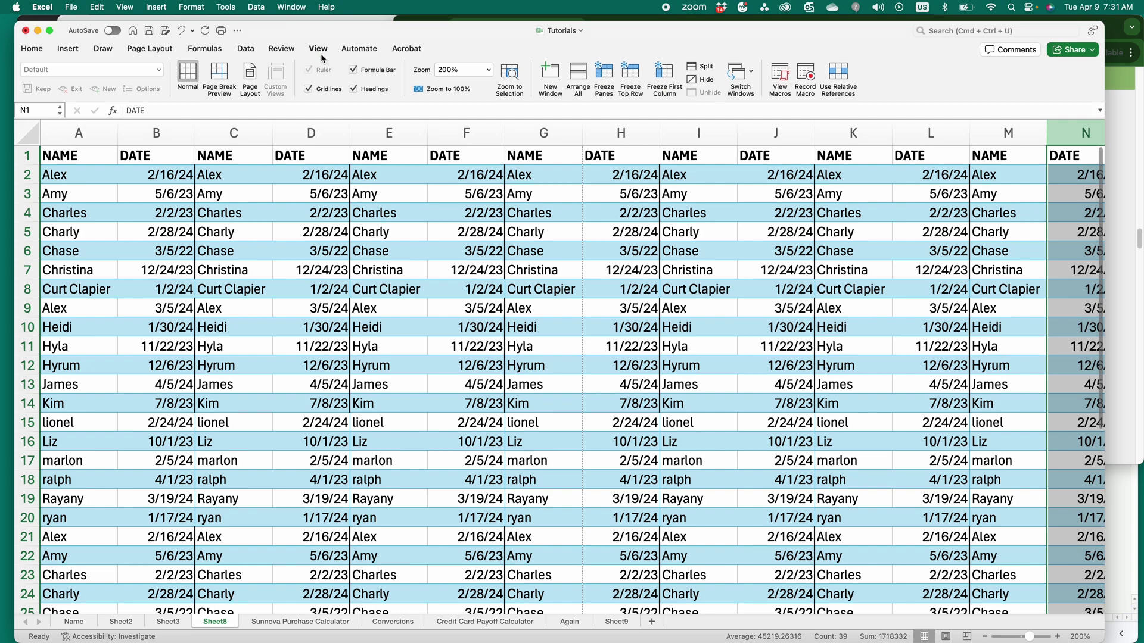
left_click(320, 50)
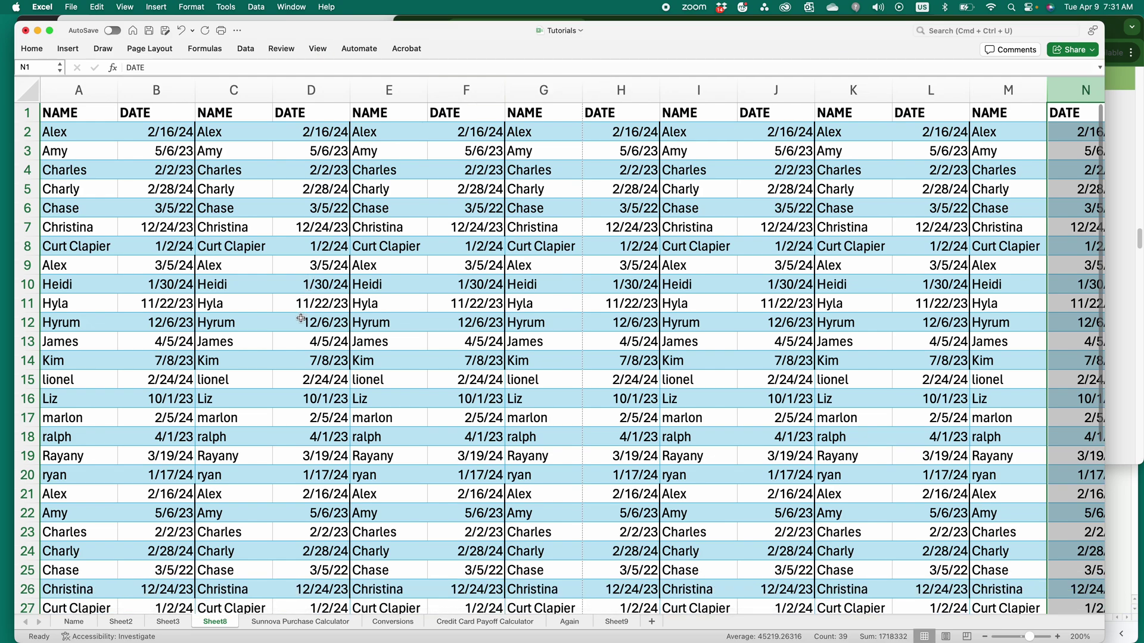
left_click(318, 51)
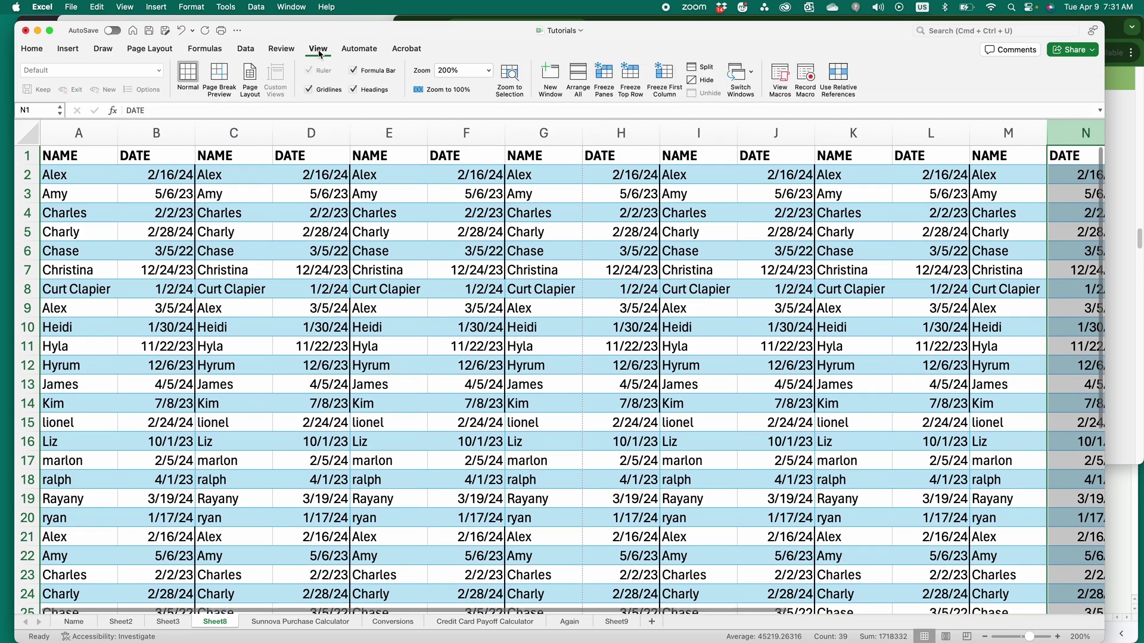
left_click(631, 84)
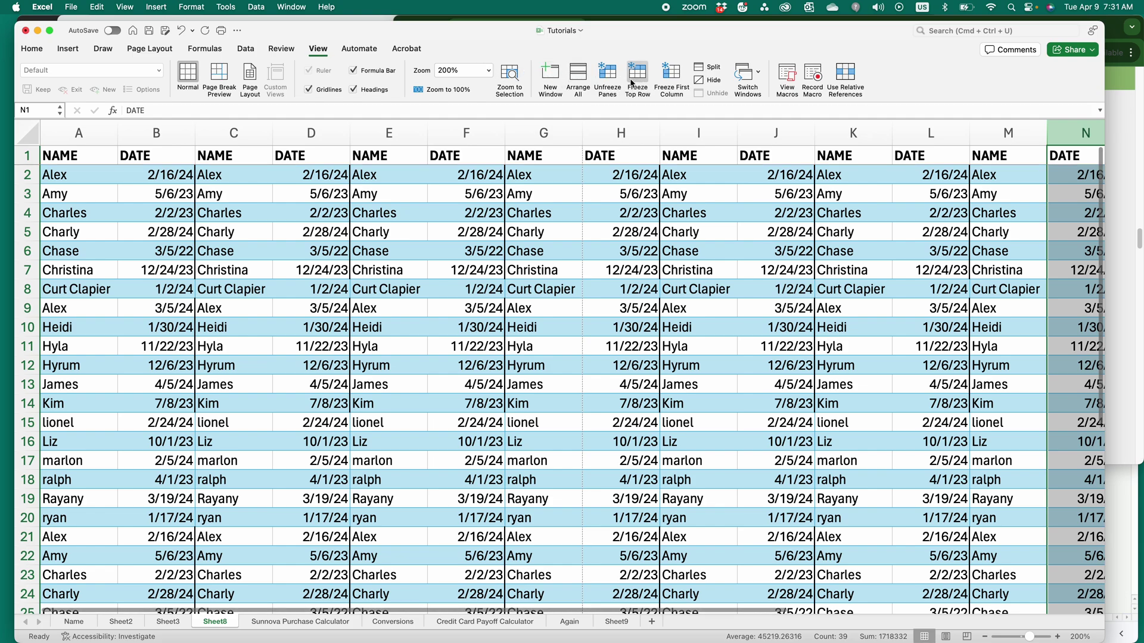
Scroll down and back to confirm row 1 stays in place, ending at the top
scroll(234, 314, "down", 1)
scroll(234, 313, "down", 3)
scroll(234, 314, "down", 2)
scroll(233, 314, "down", 1)
scroll(233, 314, "down", 5)
scroll(233, 314, "up", 2)
scroll(233, 314, "up", 4)
scroll(233, 314, "up", 2)
scroll(233, 314, "up", 3)
scroll(233, 314, "down", 6)
scroll(233, 314, "up", 2)
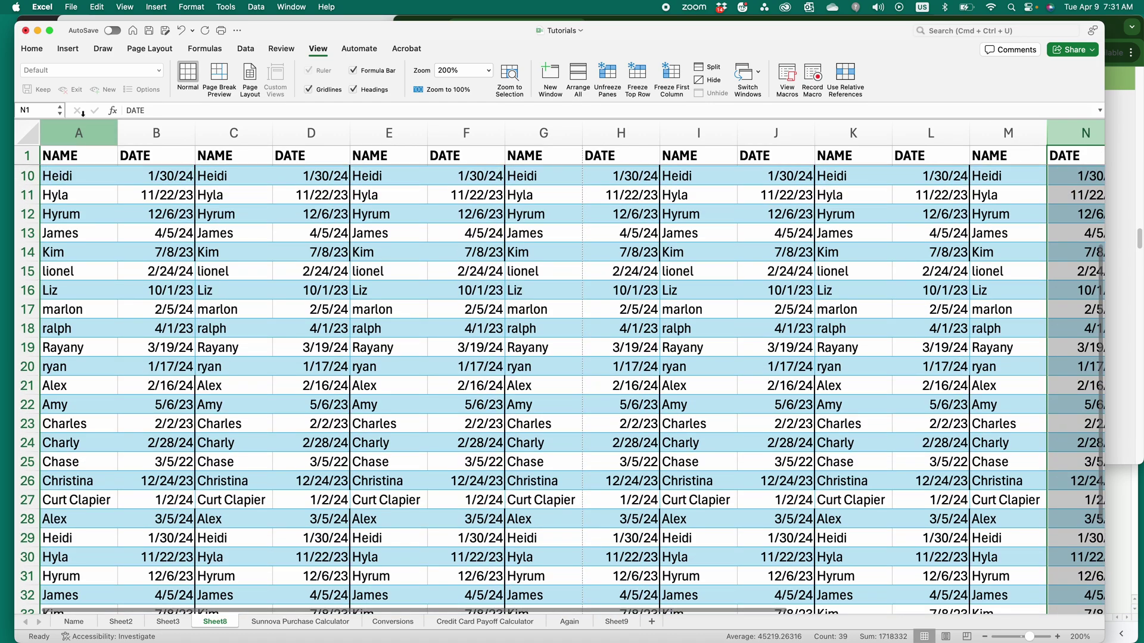
scroll(344, 274, "up", 3)
scroll(344, 274, "up", 5)
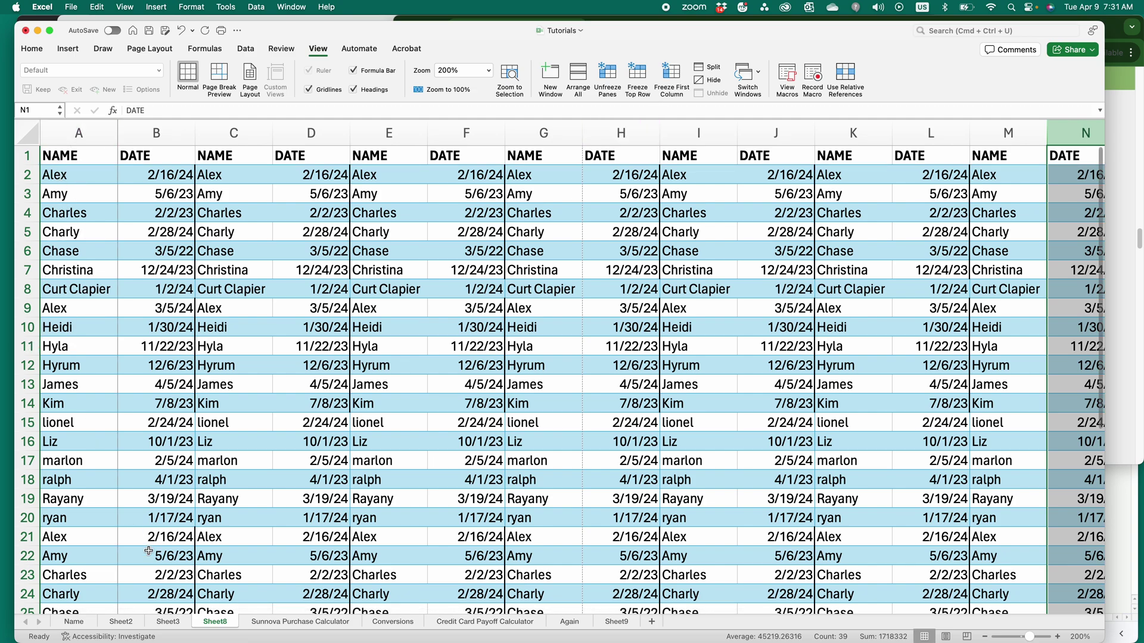
mouse_move(627, 611)
left_mouse_down()
mouse_move(823, 608)
mouse_move(499, 573)
left_mouse_up()
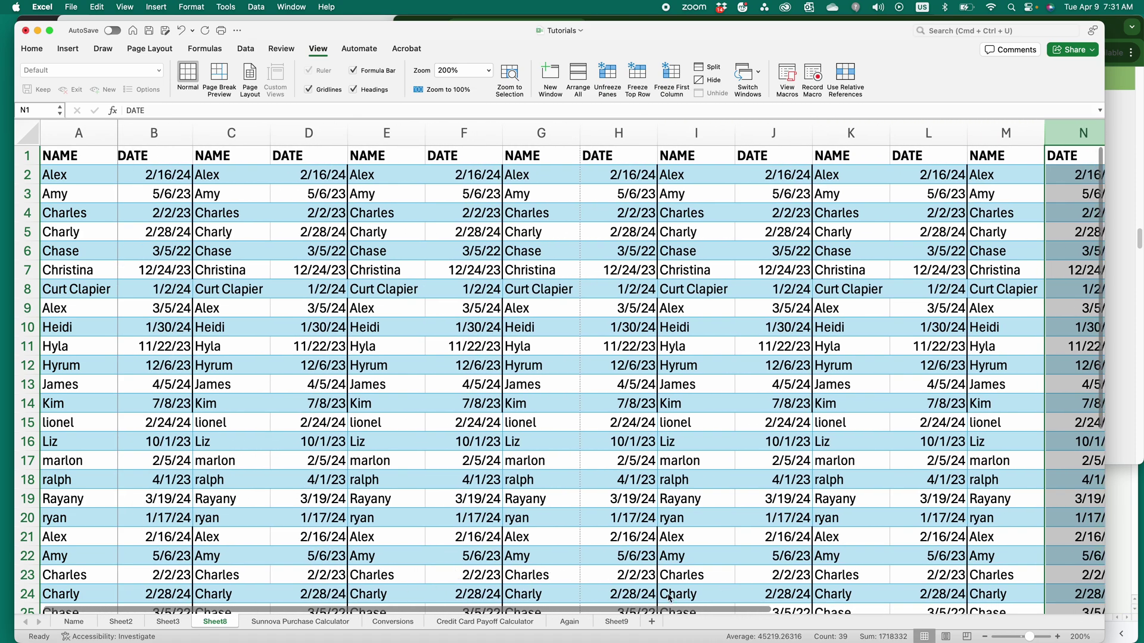
scroll(298, 476, "right", 5)
scroll(268, 328, "left", 5)
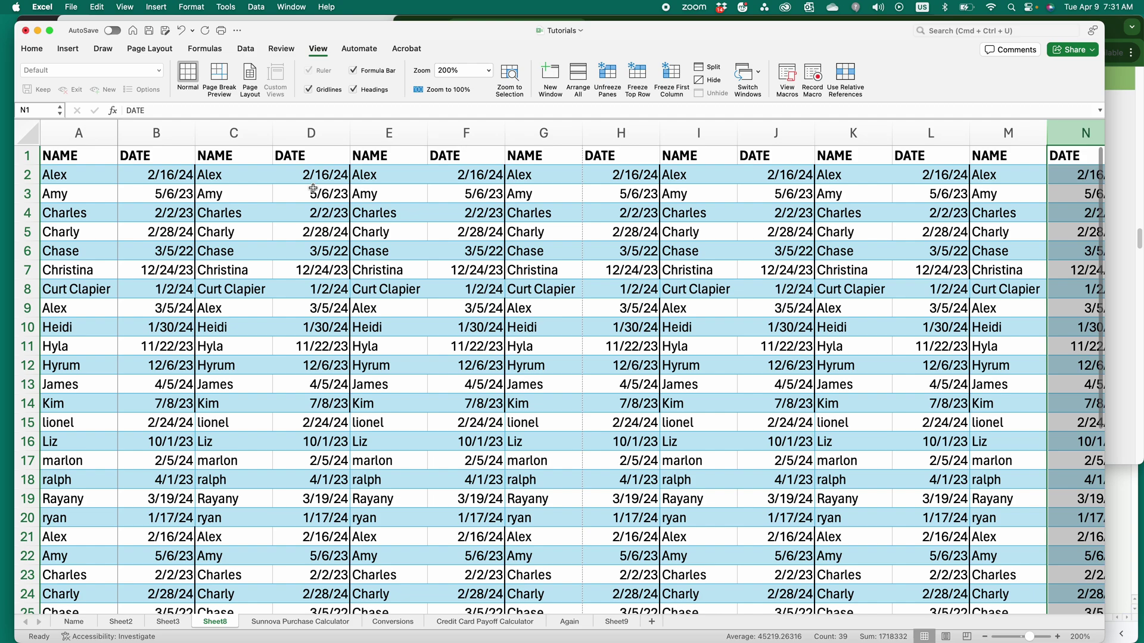
Unfreeze the frozen header row and check that row 1 now scrolls away
left_click(605, 82)
scroll(340, 278, "down", 3)
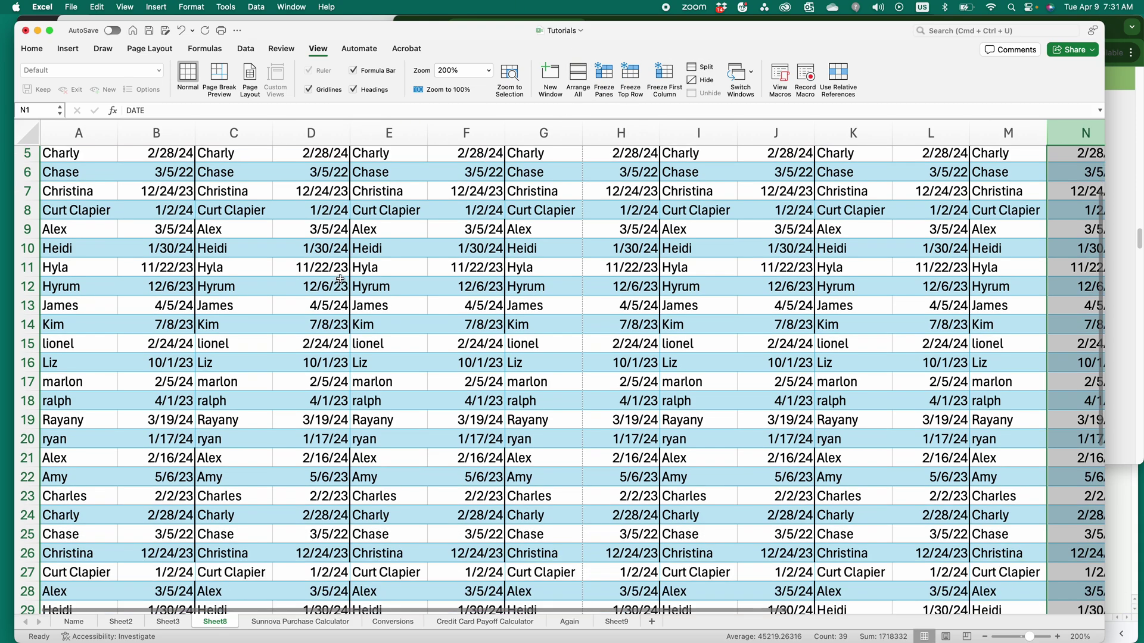
scroll(339, 278, "up", 3)
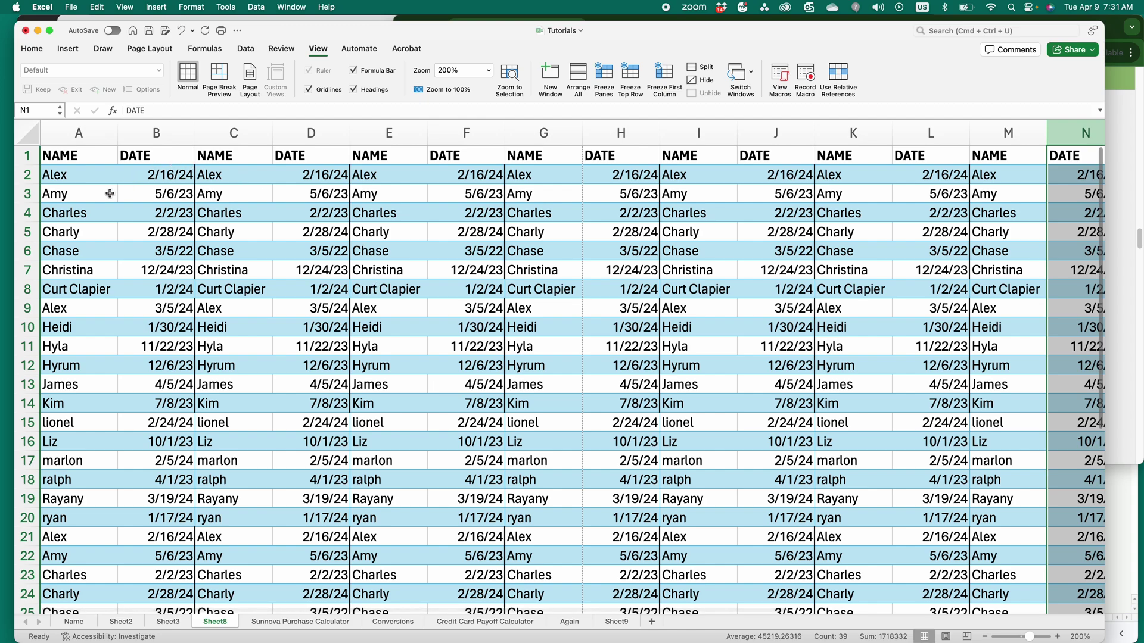
Select cell A6 (Chase) and freeze panes so rows 1–5 stay fixed
left_click(211, 214)
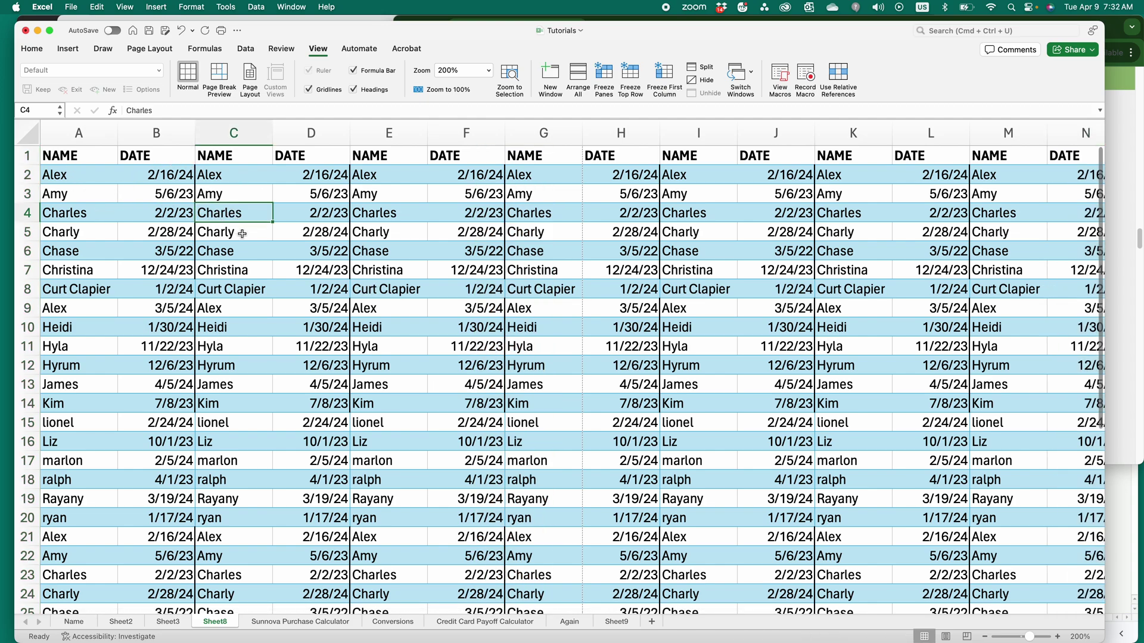
left_click(241, 234)
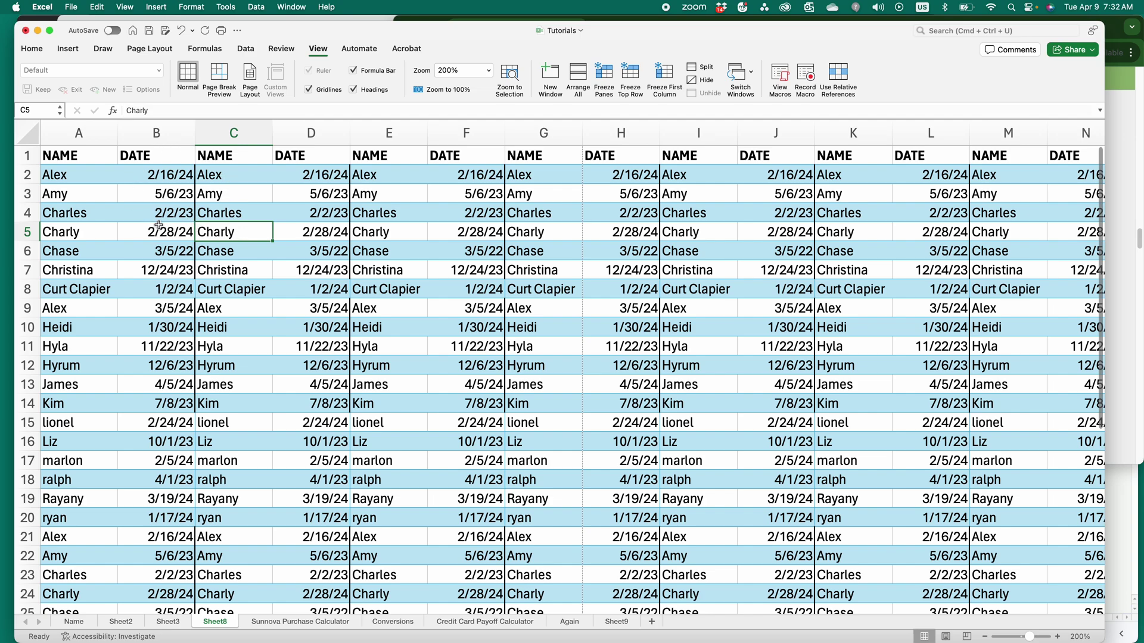
left_click(75, 174)
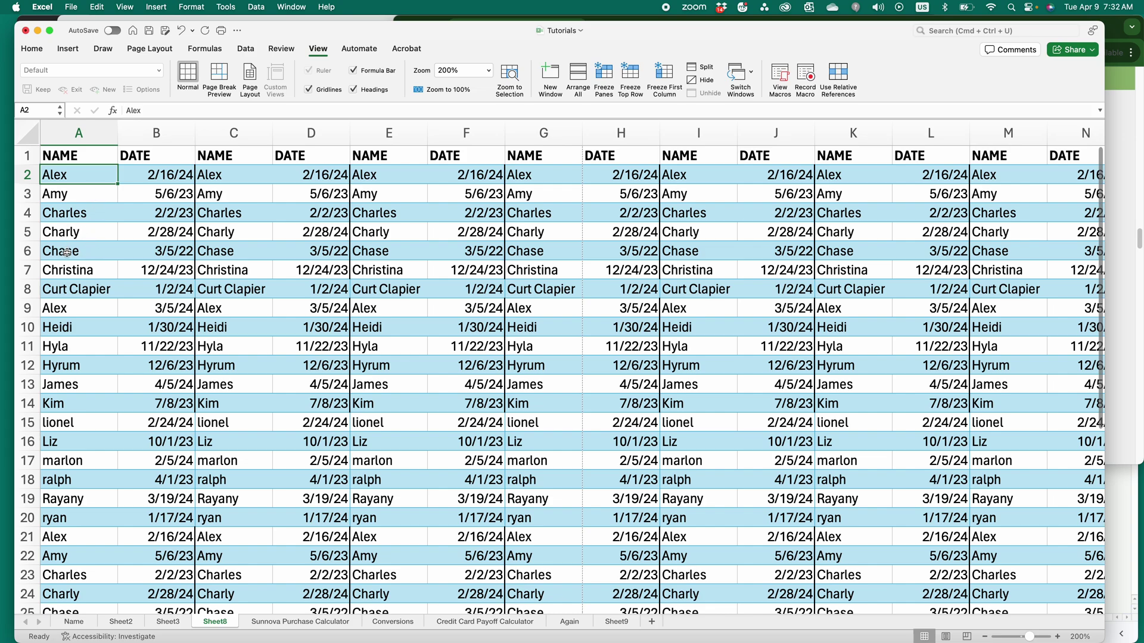
left_click(67, 252)
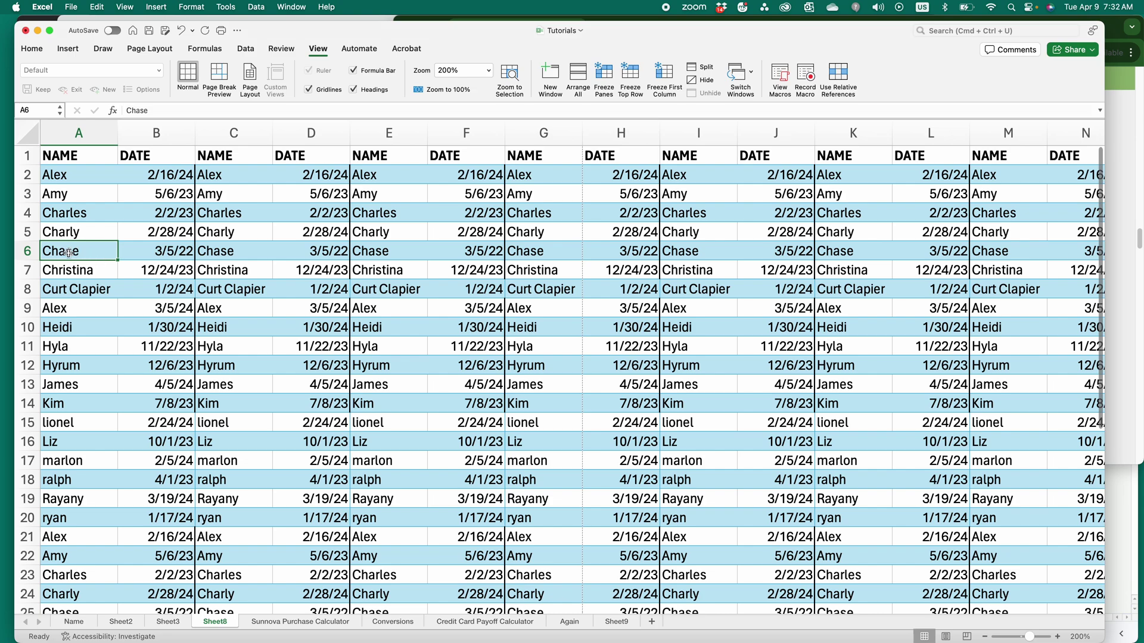
left_click(604, 71)
Scroll up and down to confirm rows 1–5 remain visible, ending back at row 1
scroll(100, 258, "down", 2)
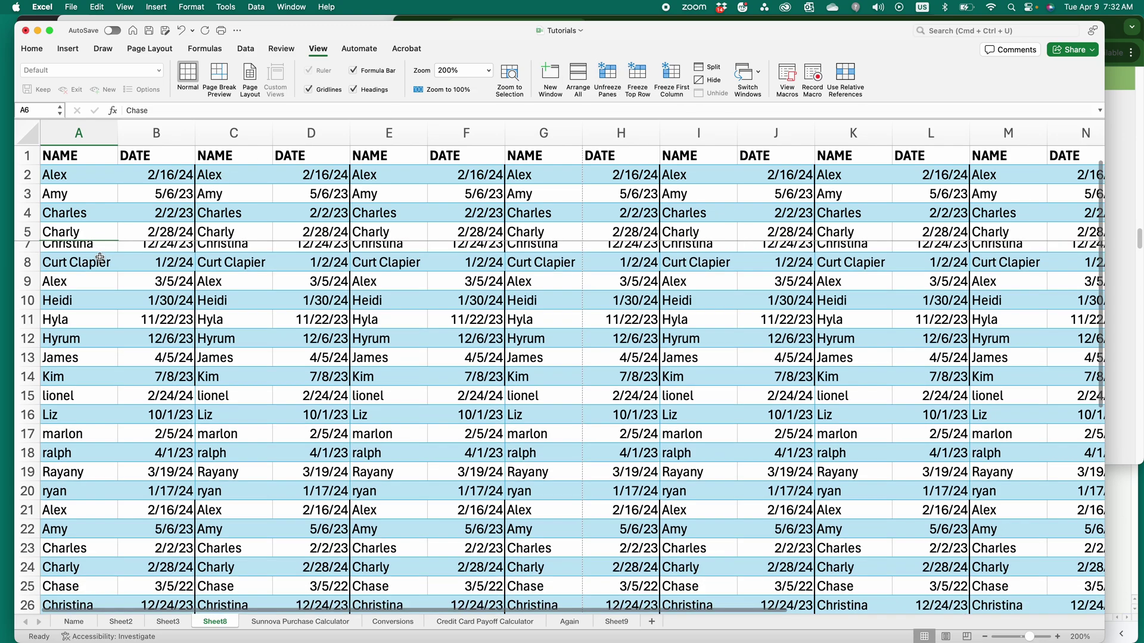
scroll(100, 258, "down", 3)
scroll(99, 256, "up", 4)
scroll(96, 254, "down", 9)
scroll(96, 254, "up", 9)
scroll(95, 253, "down", 4)
scroll(95, 253, "up", 3)
scroll(94, 253, "down", 9)
scroll(94, 253, "up", 10)
scroll(93, 252, "down", 5)
scroll(93, 252, "down", 3)
scroll(374, 315, "up", 8)
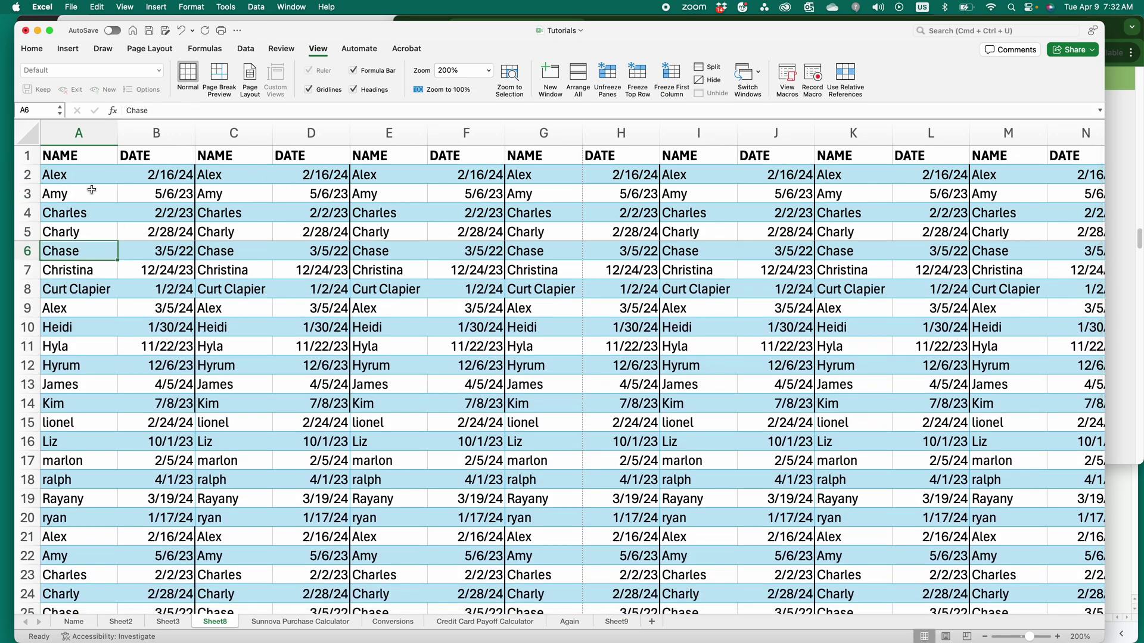
scroll(255, 334, "down", 3)
scroll(254, 334, "up", 3)
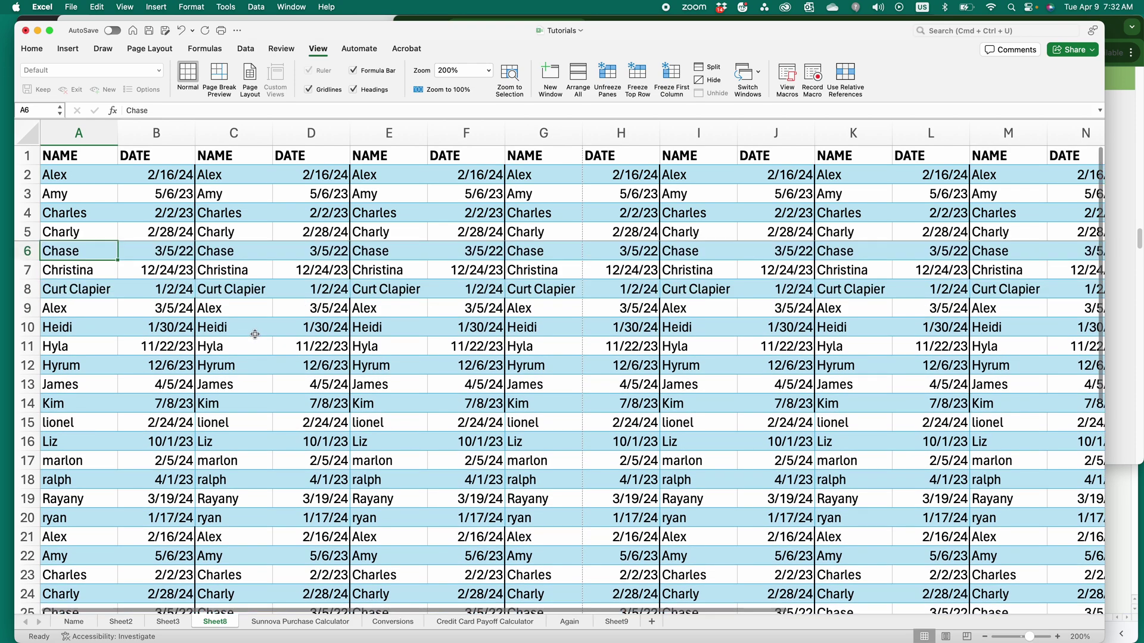
Unfreeze panes, then freeze at cell C7 to lock rows 1–6 and columns A–B
left_click(610, 79)
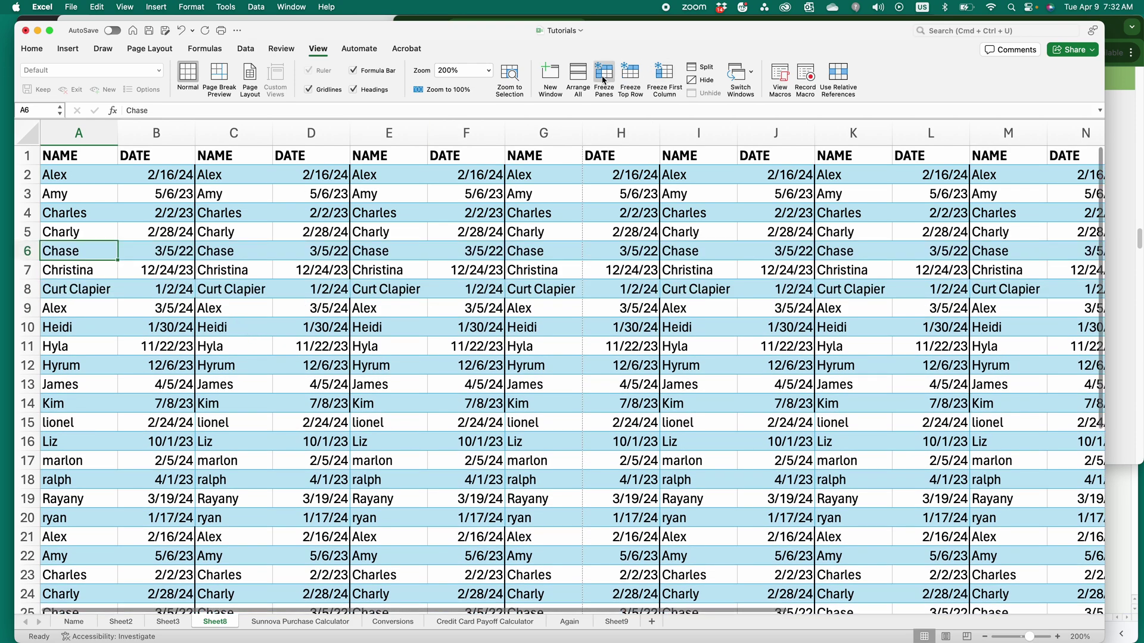
left_click(250, 273)
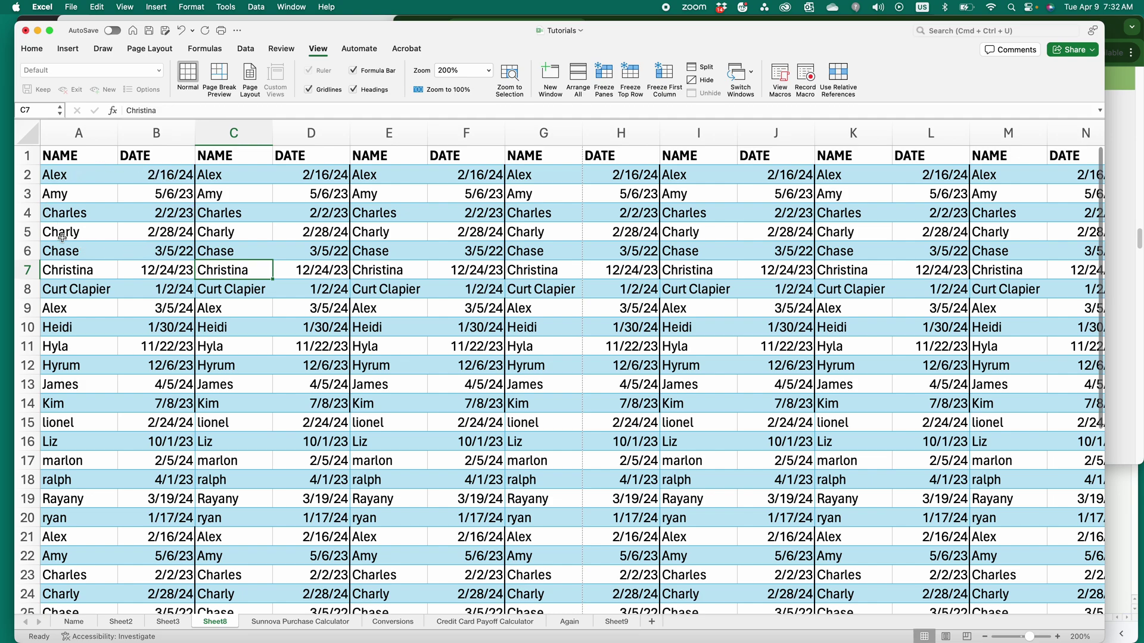
left_click(604, 78)
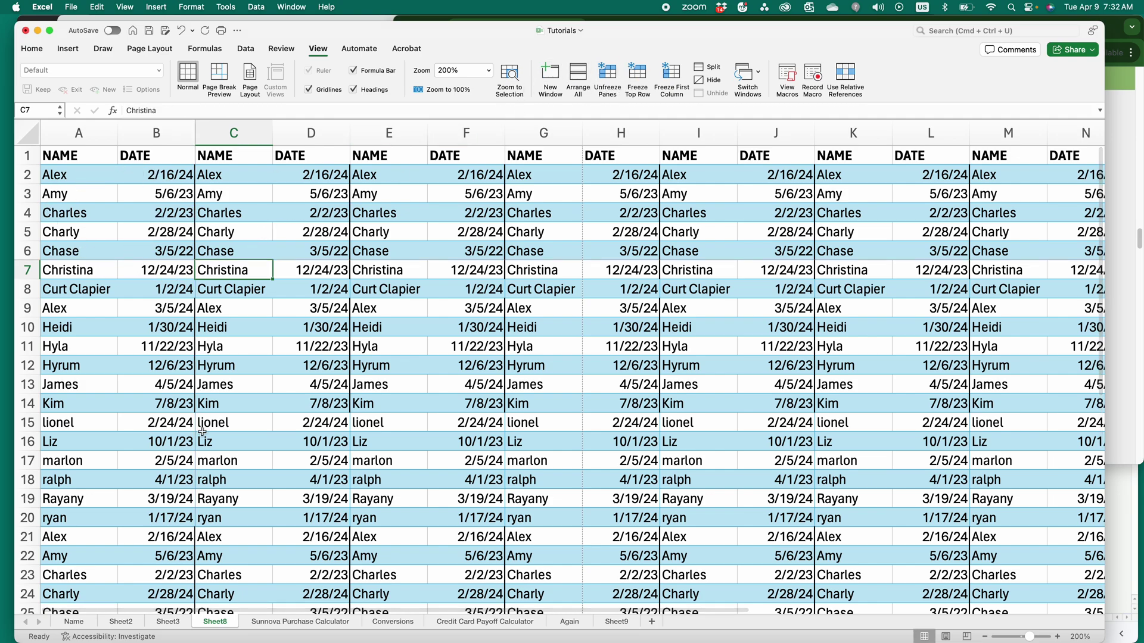
Scroll down and sideways to confirm rows 1–6 and columns A–B stay put
scroll(156, 341, "down", 1)
scroll(157, 340, "down", 1)
scroll(155, 339, "up", 2)
scroll(155, 340, "down", 5)
scroll(154, 338, "up", 5)
scroll(154, 338, "down", 4)
scroll(153, 339, "up", 4)
scroll(154, 339, "down", 9)
scroll(154, 339, "up", 4)
scroll(154, 339, "up", 5)
scroll(154, 338, "down", 2)
scroll(153, 338, "up", 2)
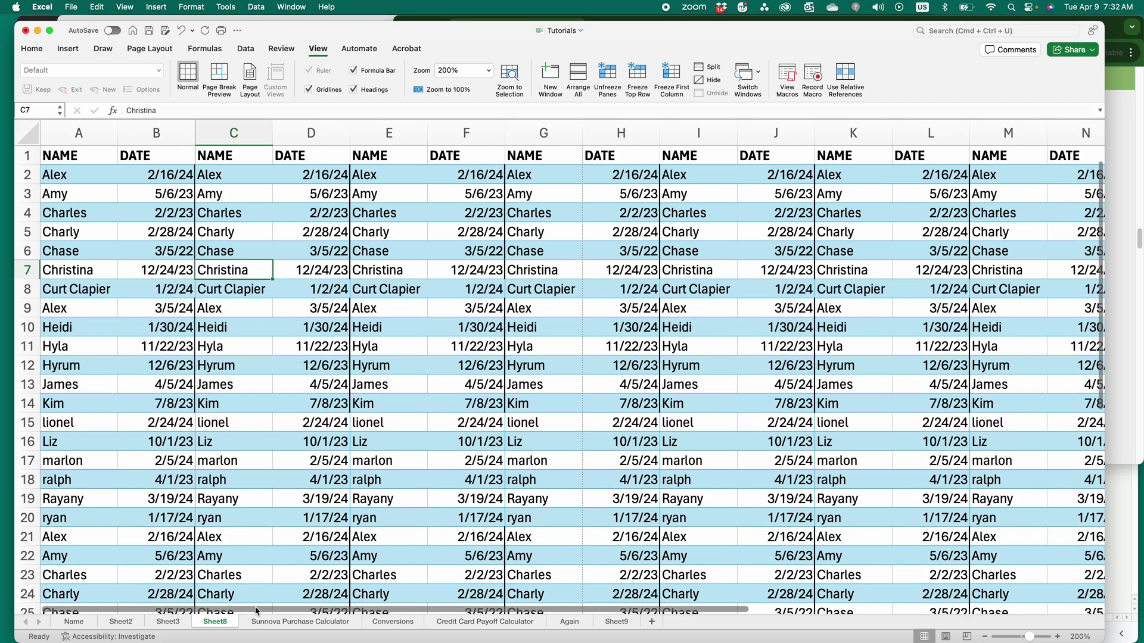
mouse_move(255, 606)
left_mouse_down()
mouse_move(320, 625)
mouse_move(242, 626)
left_mouse_up()
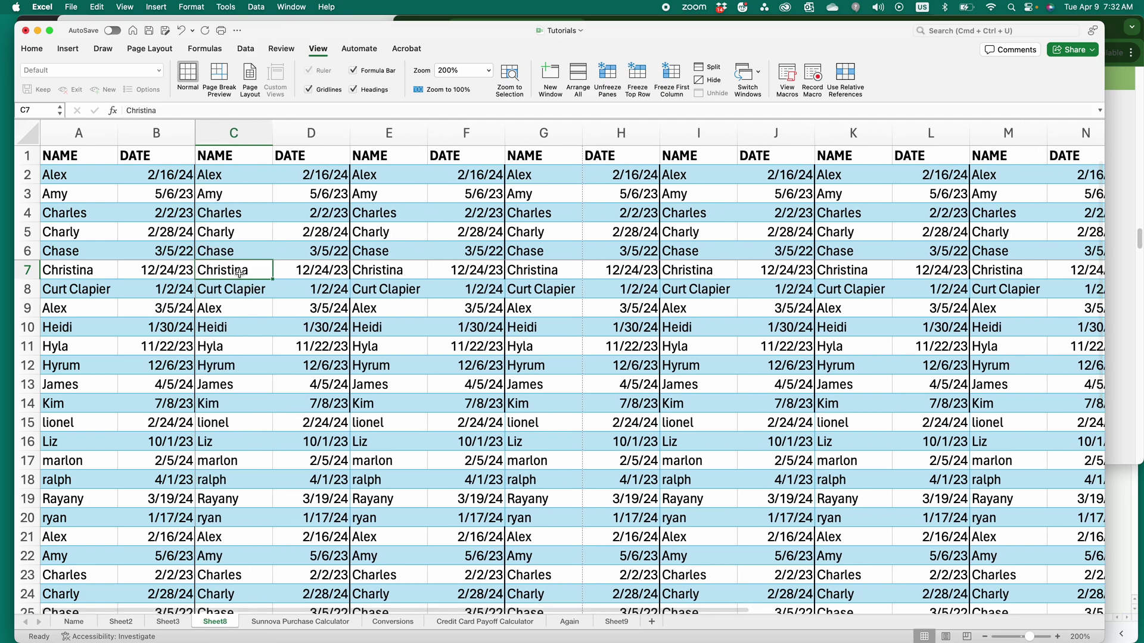
Unfreeze panes, apply Freeze First Column, and scroll down and sideways to test it
left_click(606, 78)
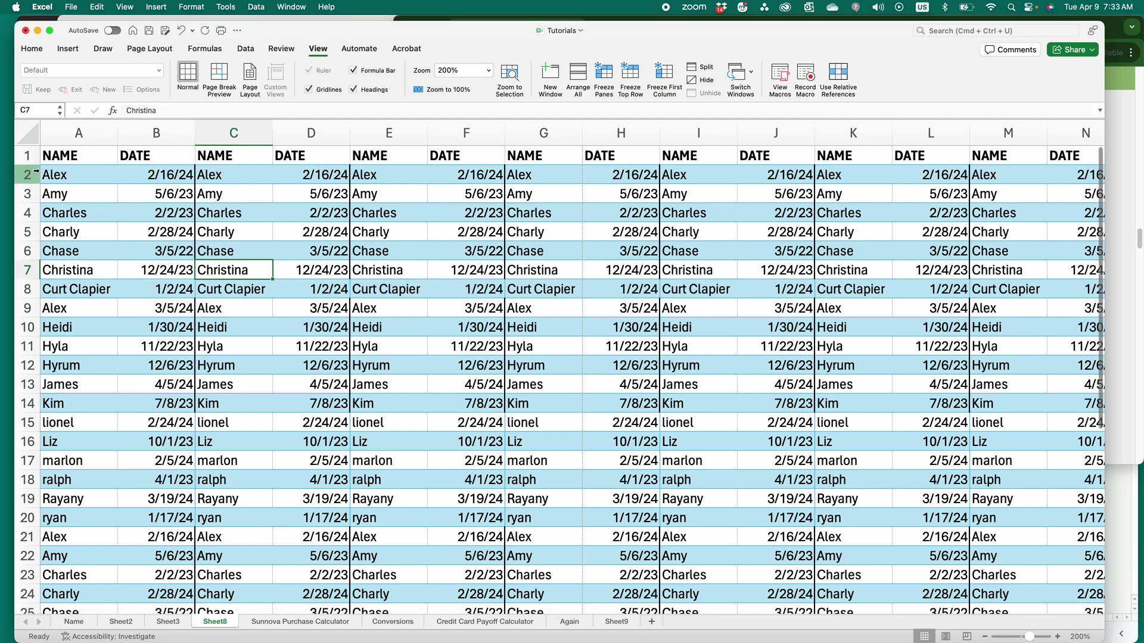
left_click(666, 73)
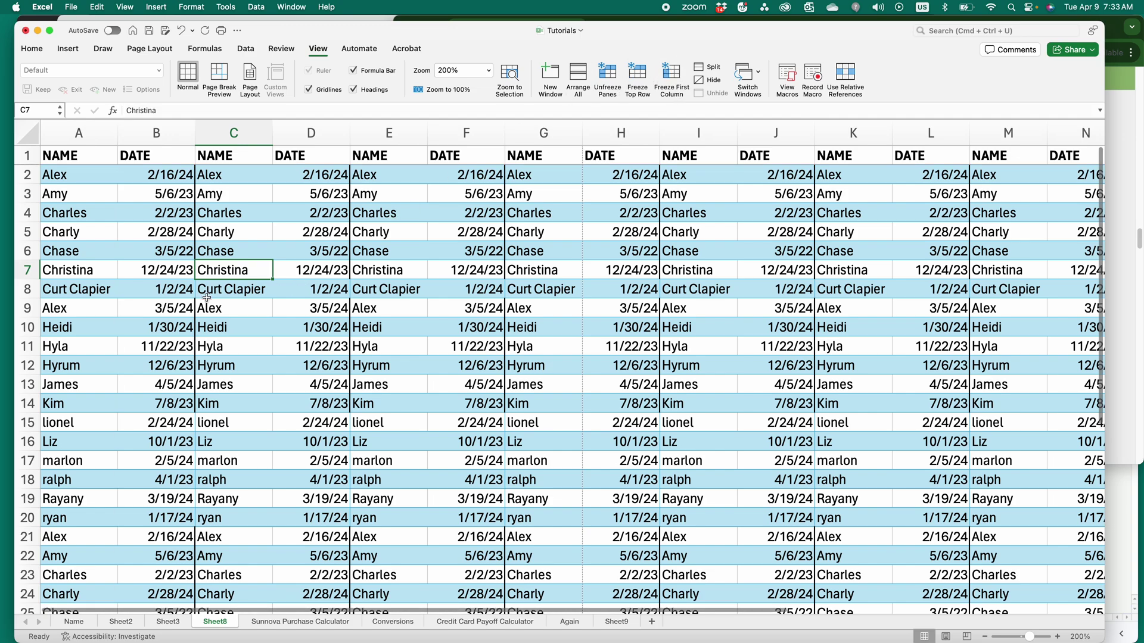
scroll(188, 301, "down", 5)
scroll(189, 301, "up", 5)
scroll(189, 301, "down", 8)
scroll(190, 301, "up", 8)
scroll(346, 476, "right", 2)
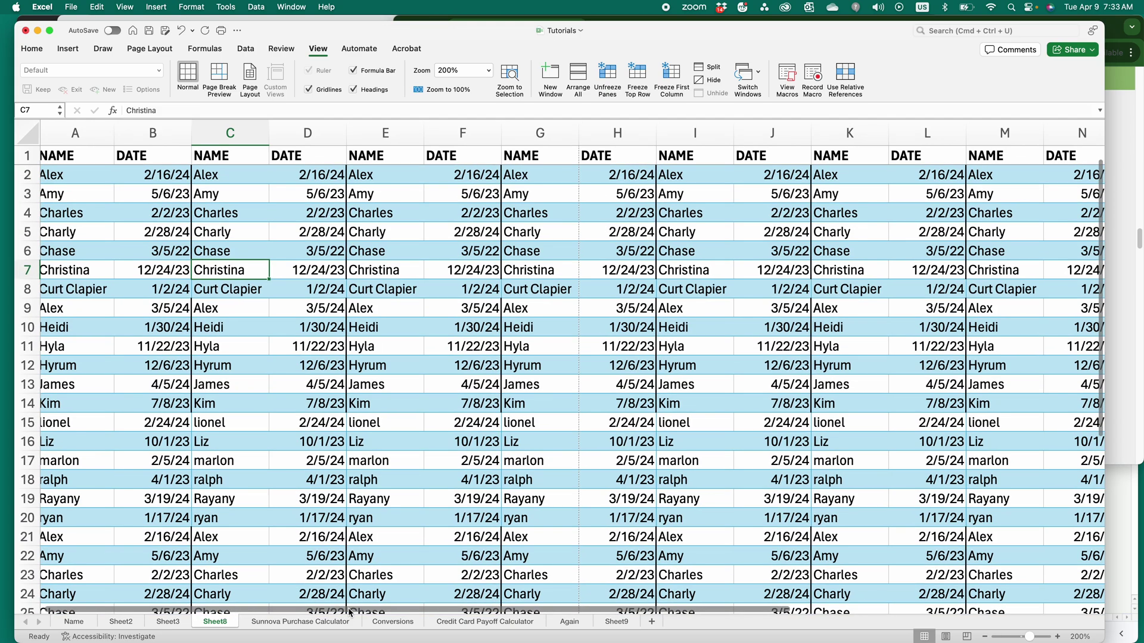
scroll(349, 417, "left", 2)
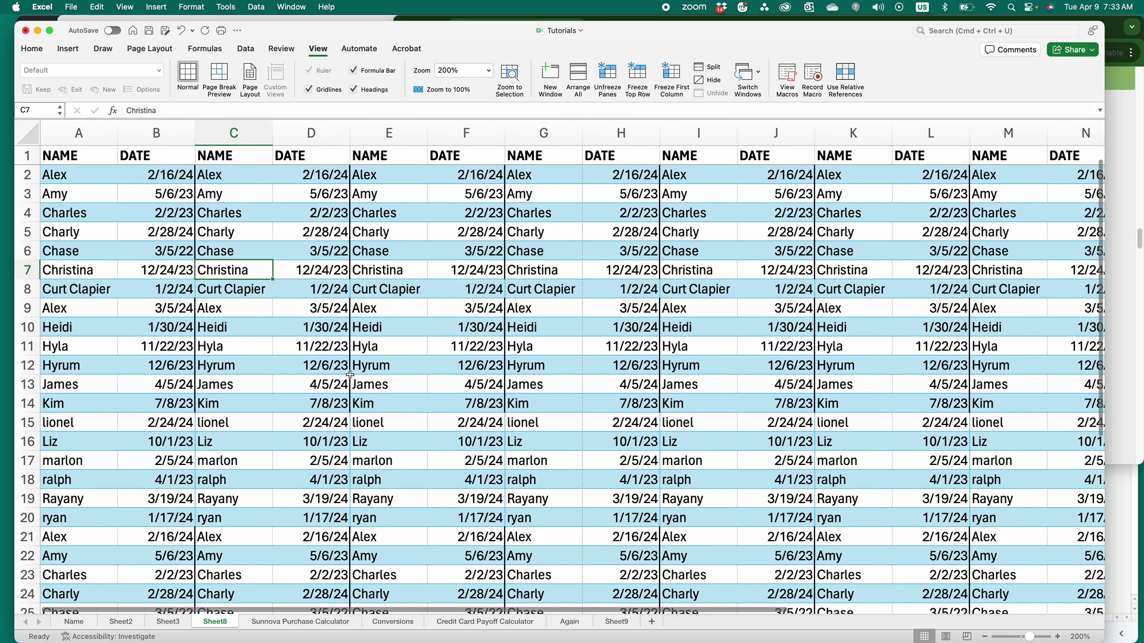
Select B4 and freeze panes so rows 1–3 and column A stay fixed
left_click(645, 81)
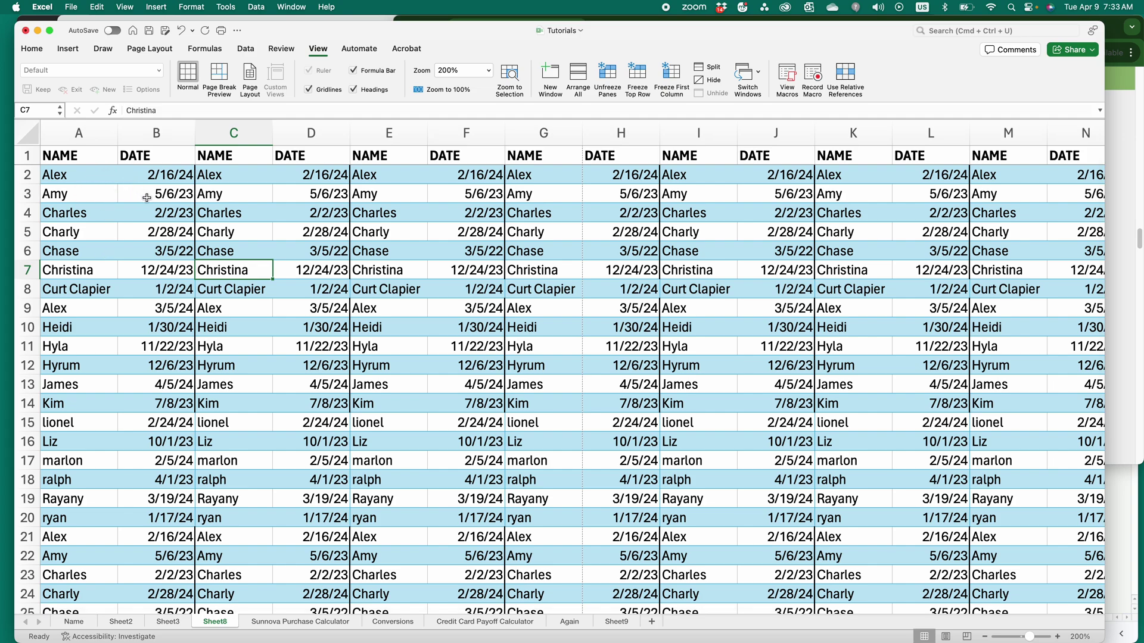
left_click(149, 216)
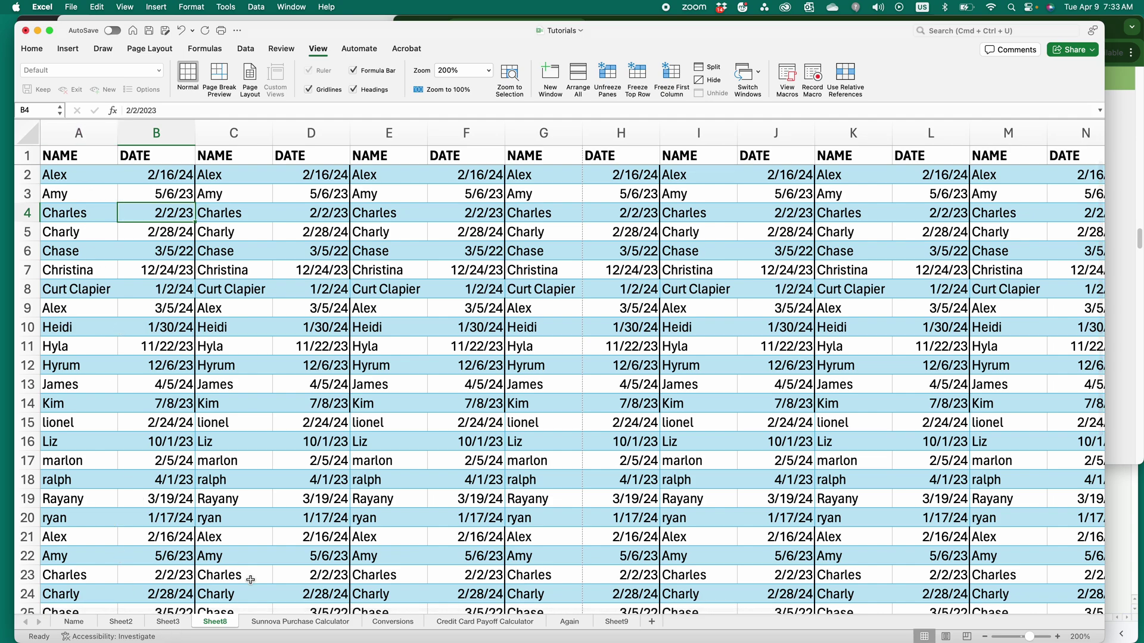
left_click(608, 74)
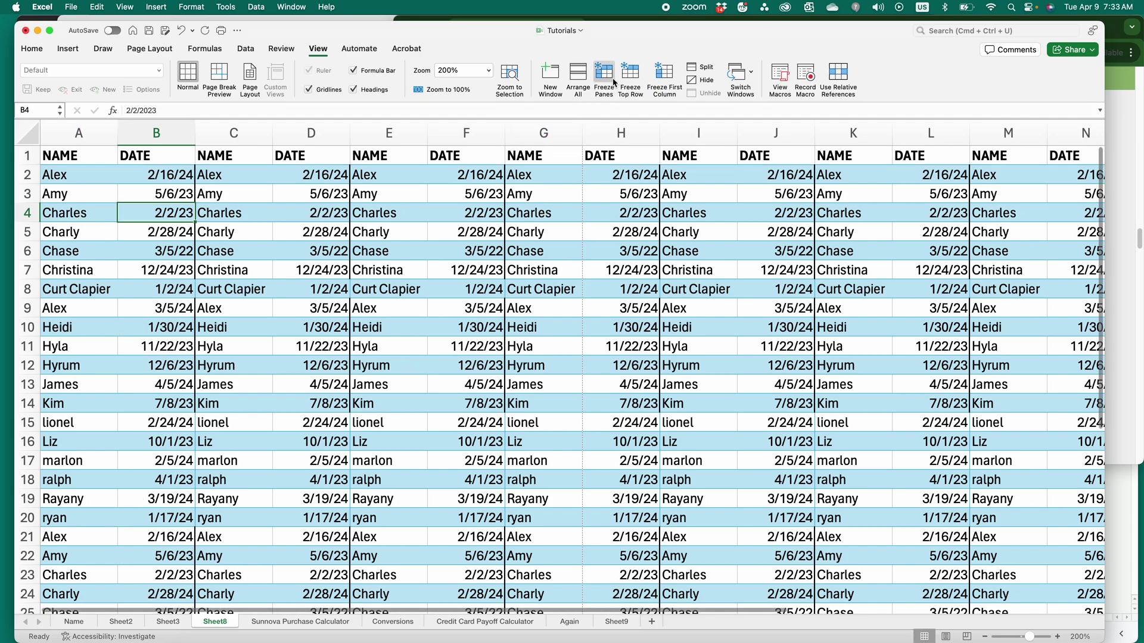
left_click(604, 76)
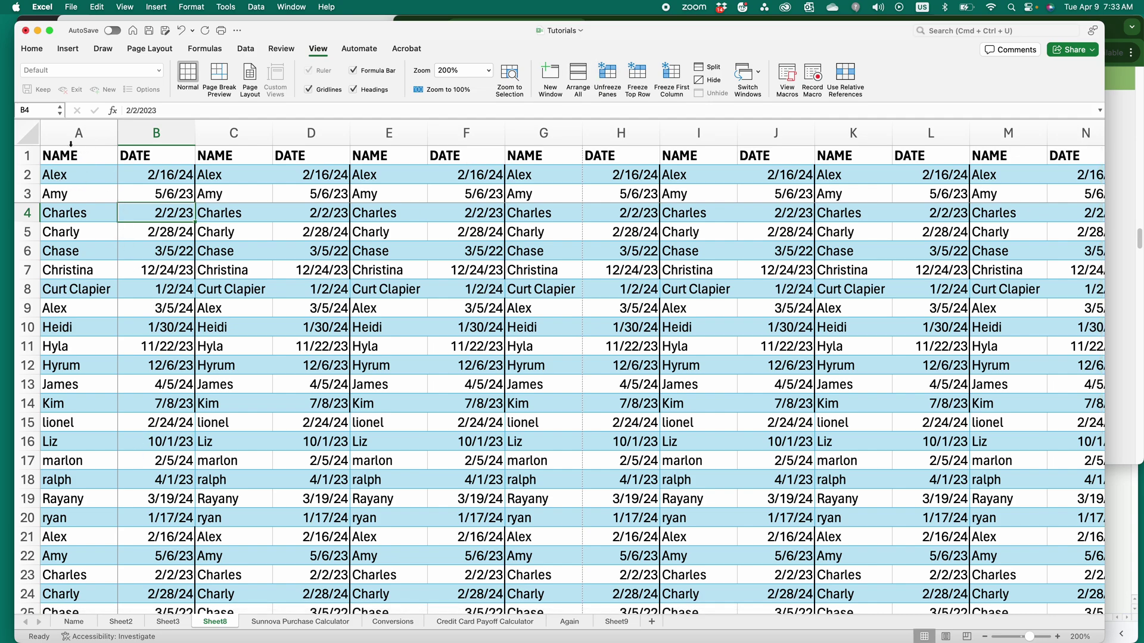
Scroll down and right to confirm rows 1–3 and column A remain visible
scroll(213, 451, "down", 5)
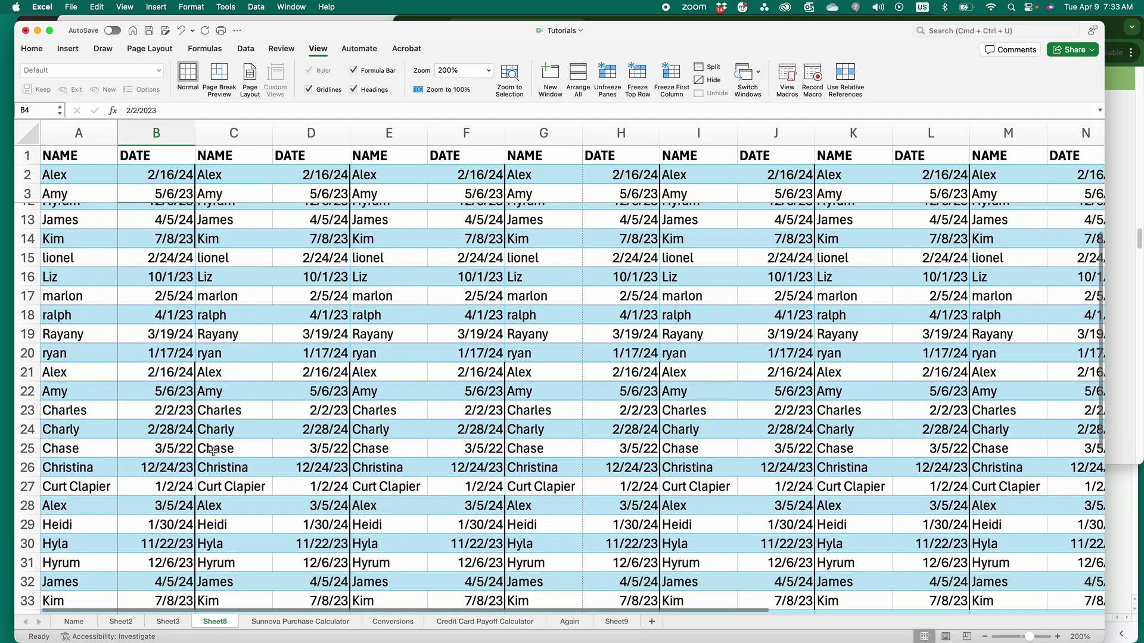
scroll(213, 451, "up", 1)
scroll(213, 451, "down", 1)
scroll(213, 451, "up", 5)
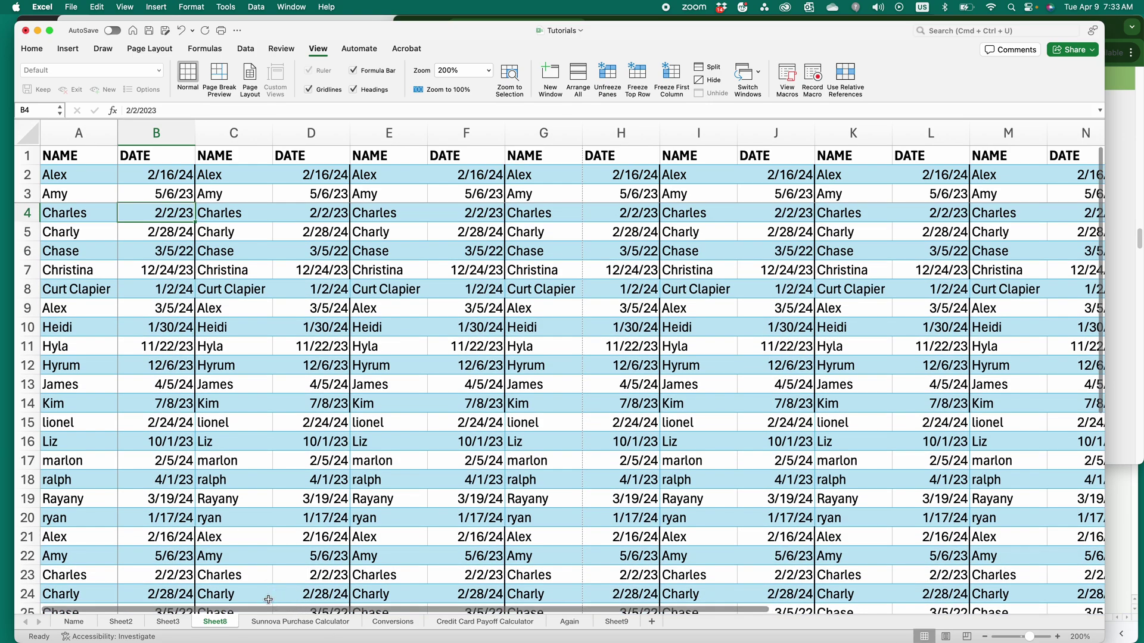
scroll(268, 600, "right", 5)
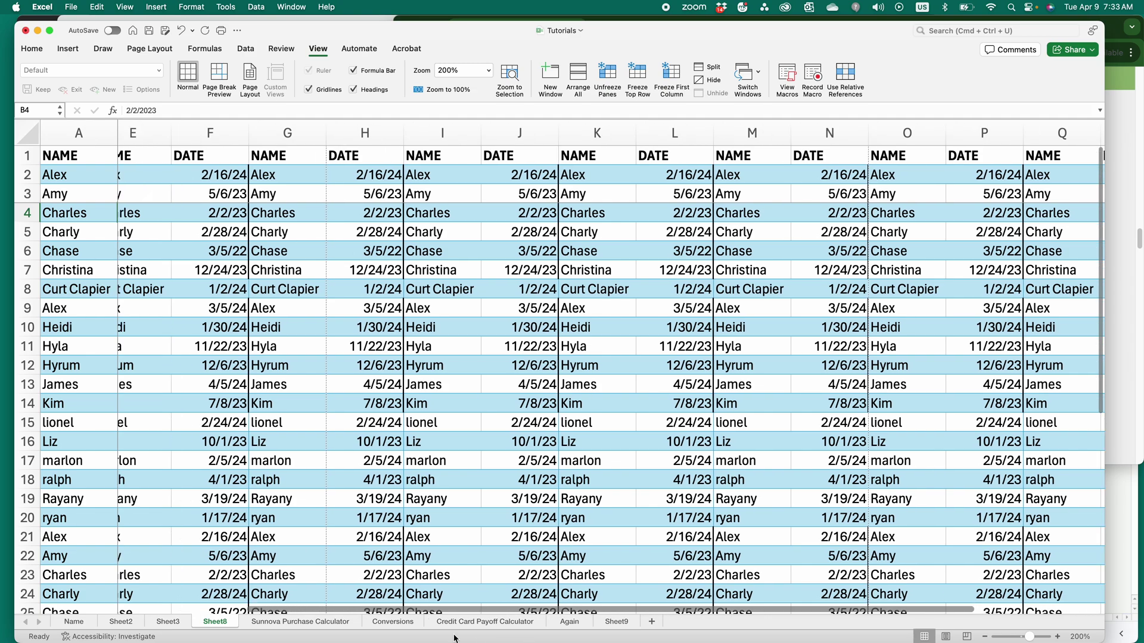
scroll(276, 560, "left", 5)
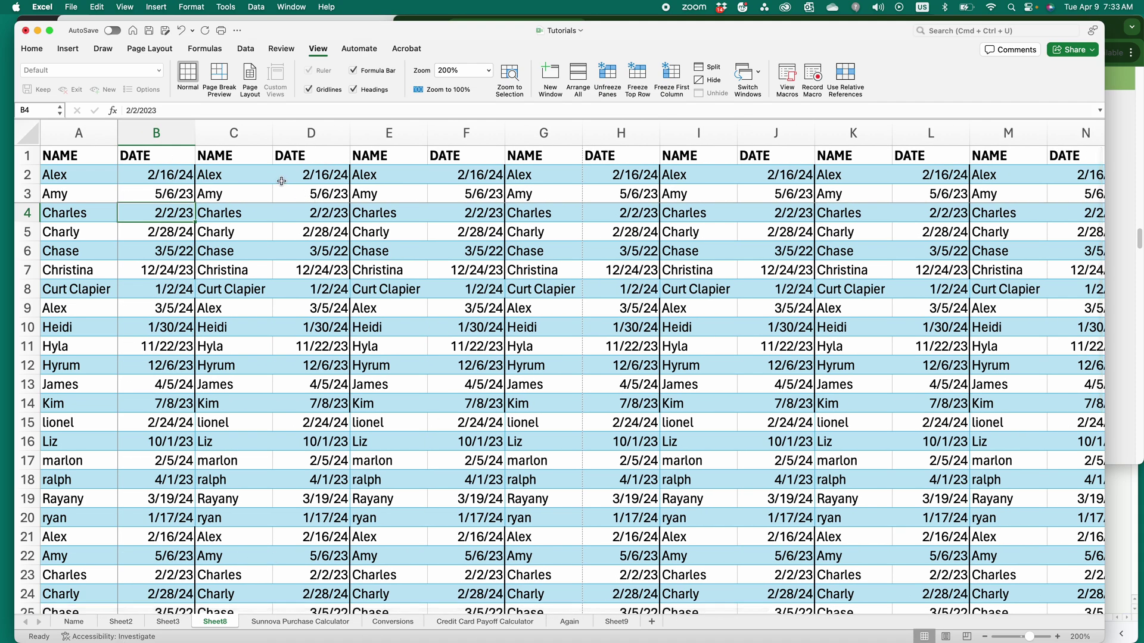